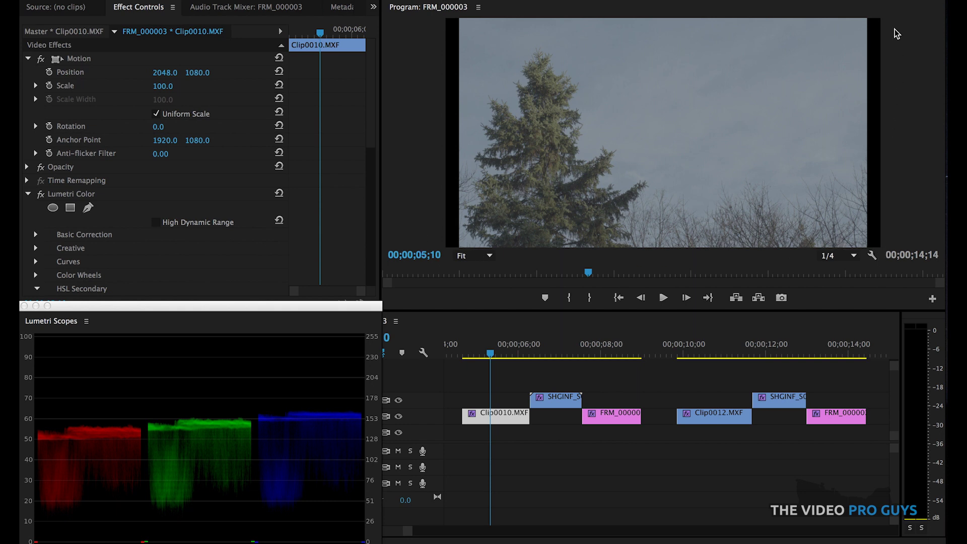
# Step: Scrub to the SHGINF clip at 06;25 and the darker dusk shot, then back to Clip0010
pyautogui.click(554, 357)
pyautogui.click(554, 356)
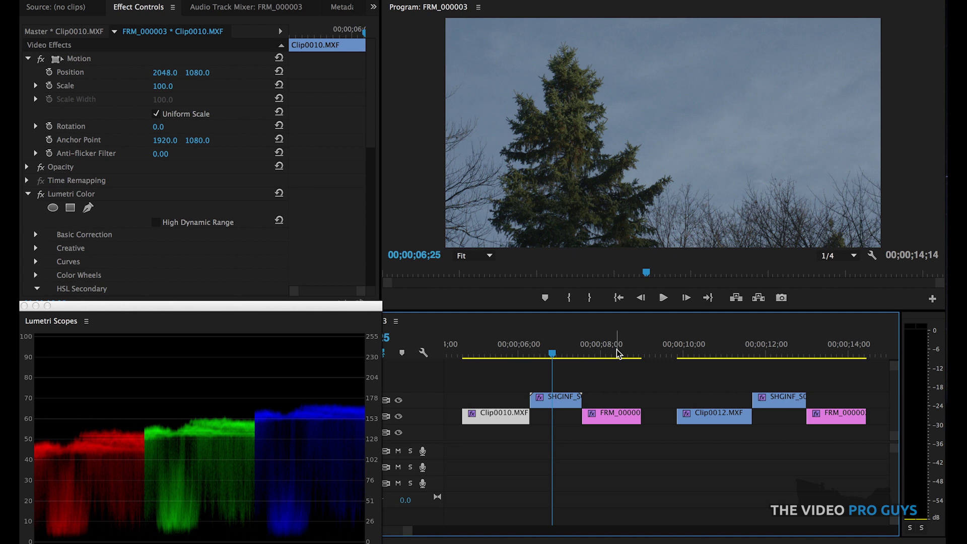
pyautogui.click(617, 352)
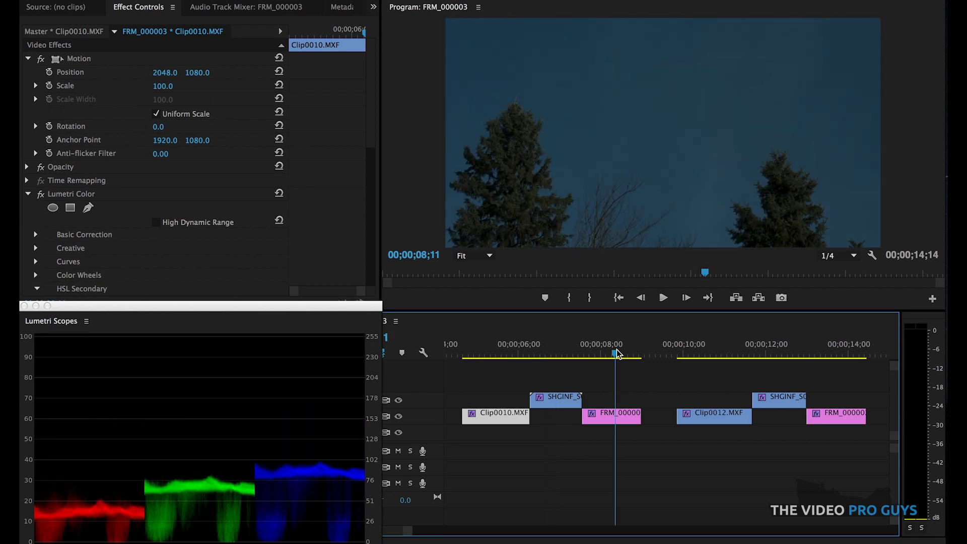
pyautogui.click(493, 354)
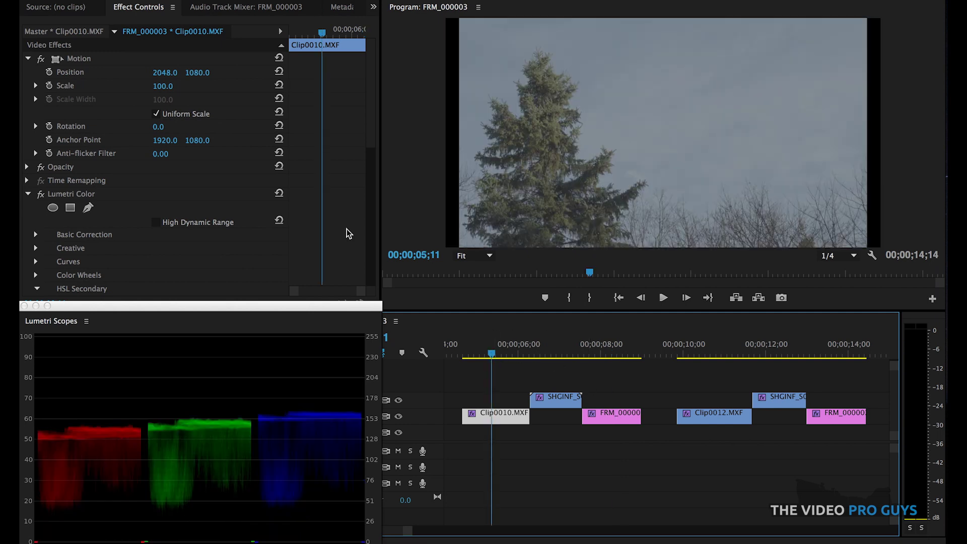
# Step: Bend Clip0010's Lumetri master curve into a steep contrast S-curve
pyautogui.scroll(-5, 373, 114)
pyautogui.click(181, 138)
pyautogui.scroll(-4, 371, 151)
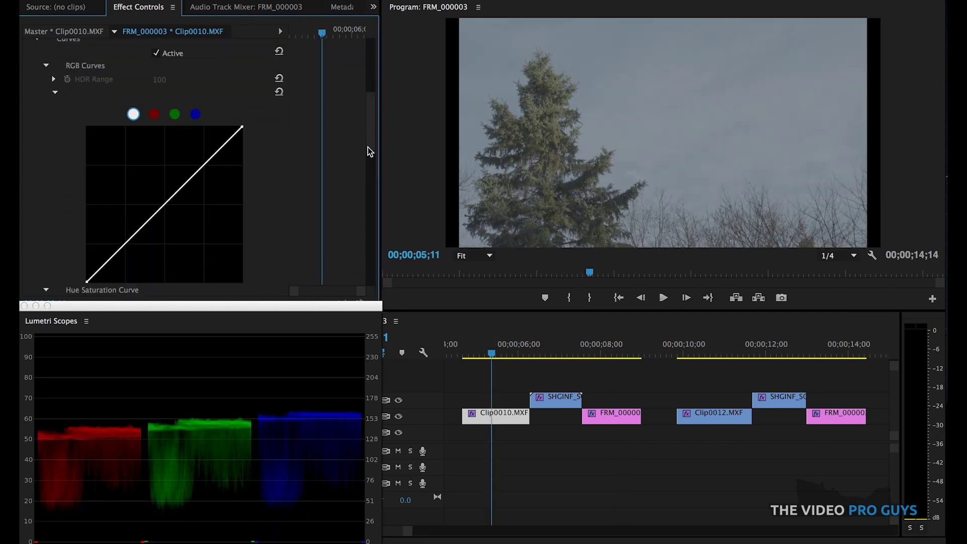
pyautogui.scroll(1, 371, 151)
pyautogui.moveTo(168, 222); pyautogui.dragTo(171, 228)
pyautogui.moveTo(189, 186); pyautogui.dragTo(179, 180)
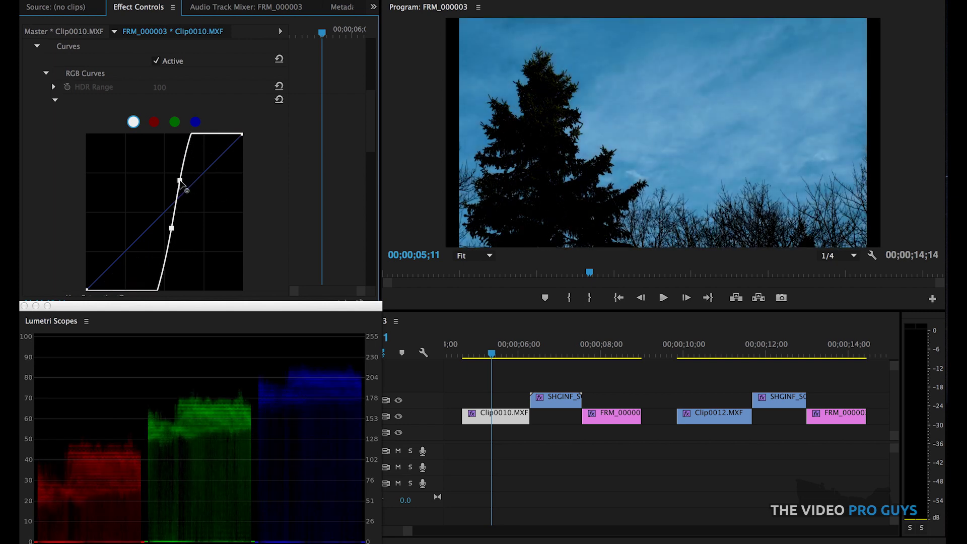
# Step: Set the Program monitor zoom to 100% to inspect the silhouette
pyautogui.click(484, 256)
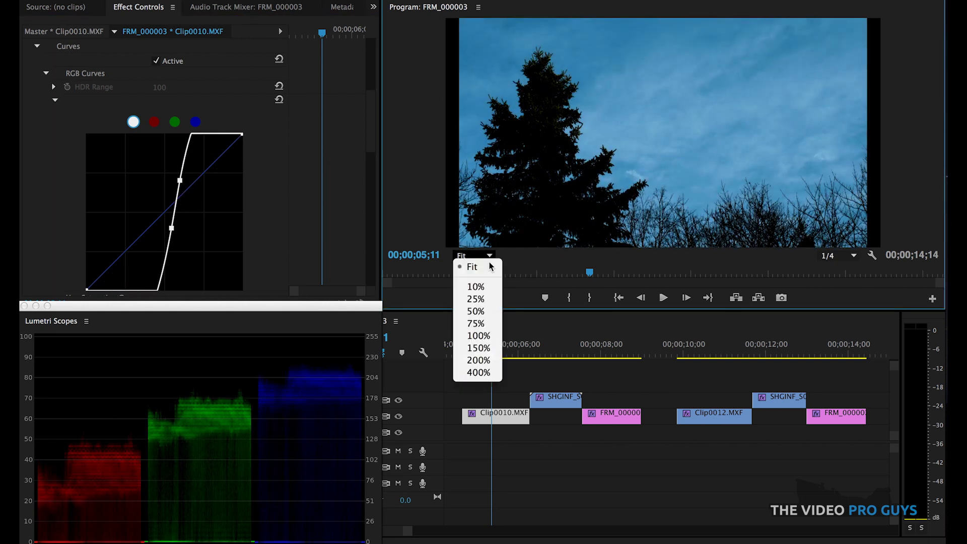
pyautogui.click(485, 335)
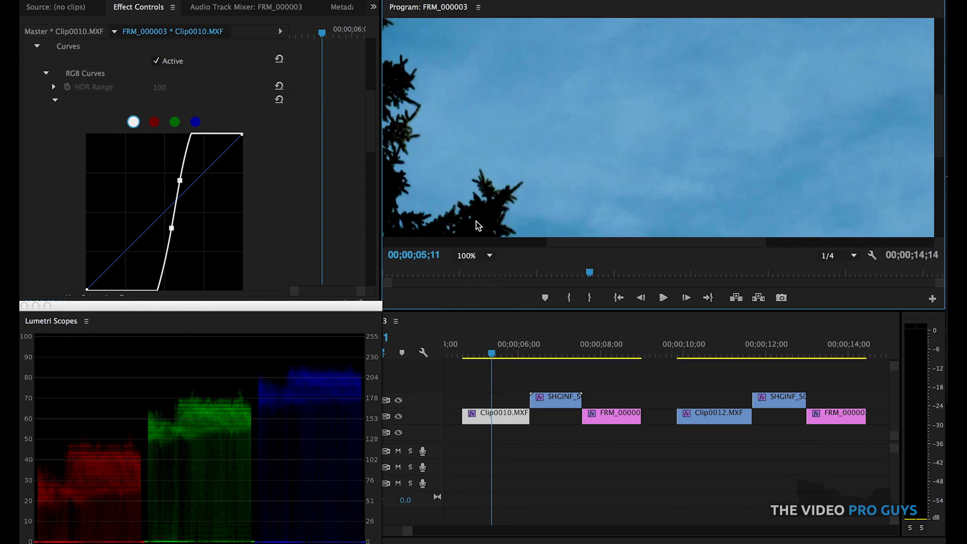
pyautogui.scroll(10, 379, 173)
# Step: Raise Clip0010's saturation through 110, 127, 239 and 232, settling at 228
pyautogui.scroll(-5, 358, 94)
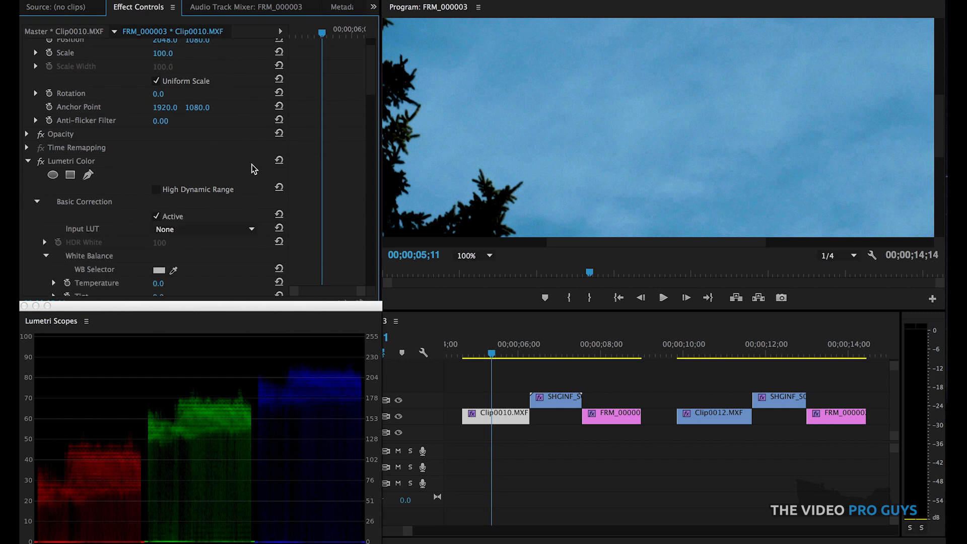
pyautogui.scroll(-4, 374, 121)
pyautogui.click(161, 196)
pyautogui.write('110')
pyautogui.press('Return')
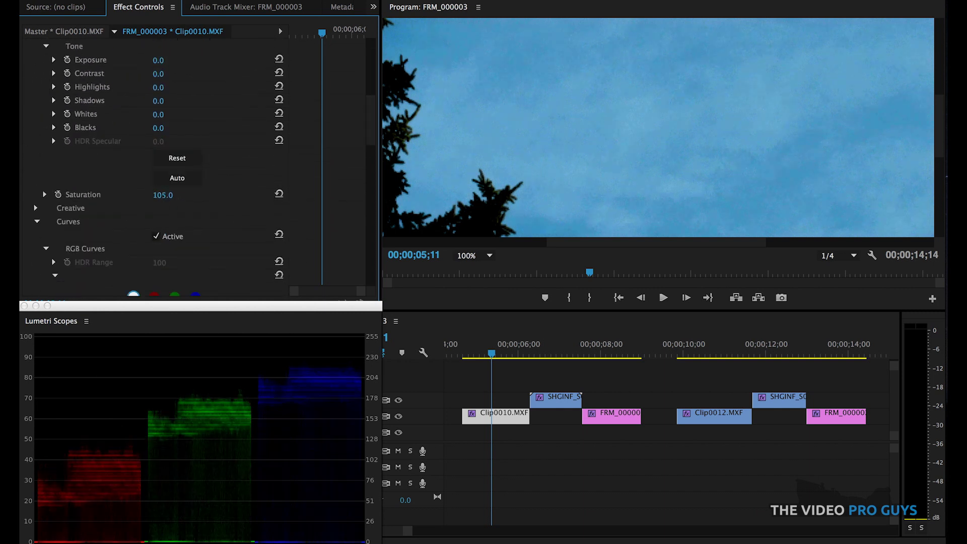
pyautogui.write('127')
pyautogui.press('Return')
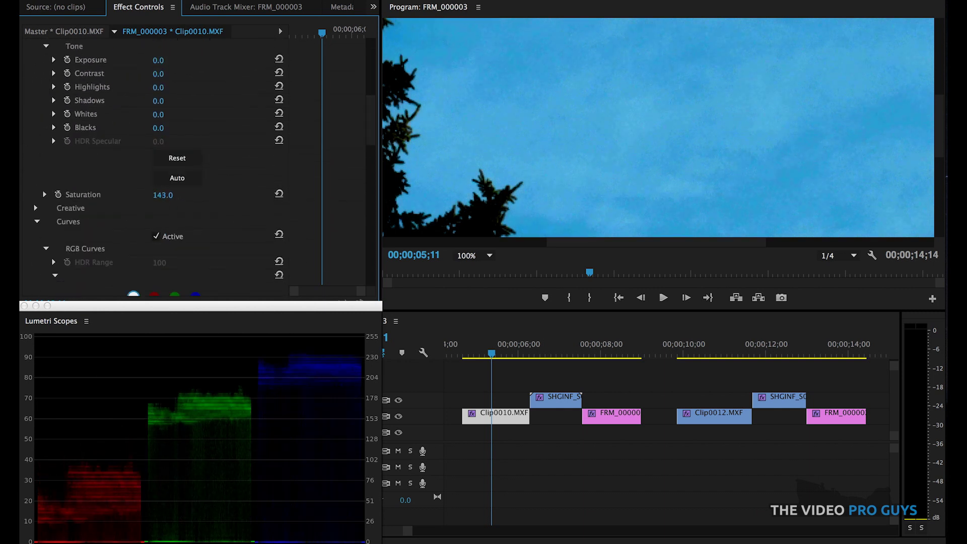
pyautogui.write('239')
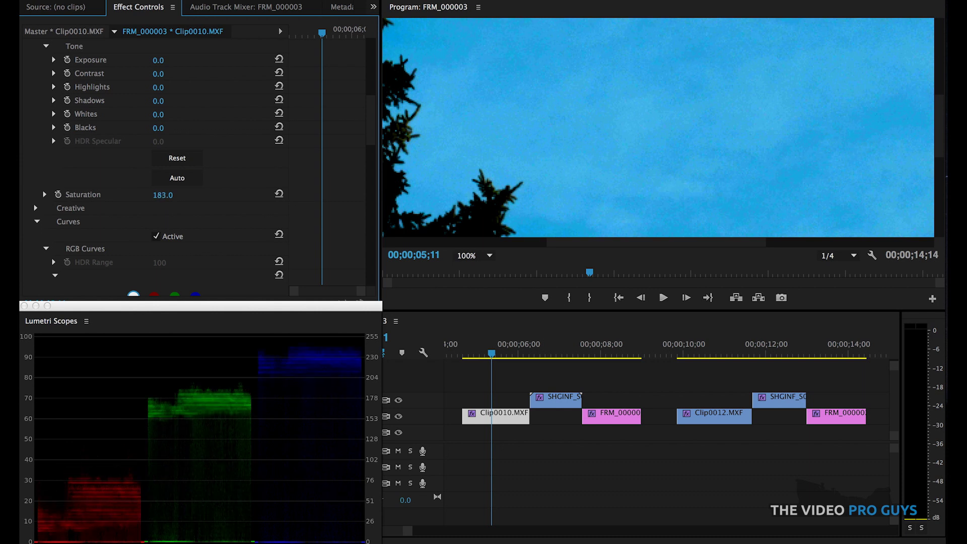
pyautogui.press('Return')
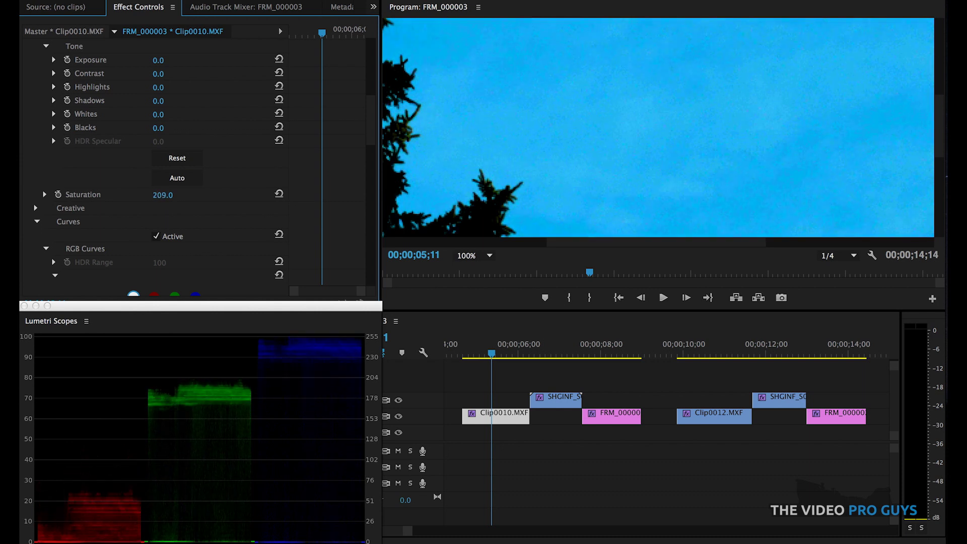
pyautogui.write('232')
pyautogui.press('Return')
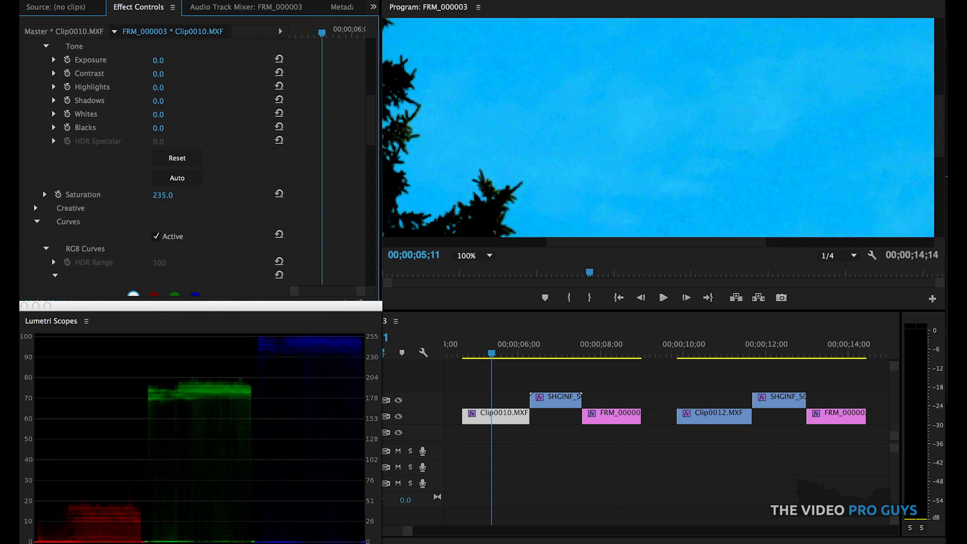
pyautogui.moveTo(170, 197); pyautogui.dragTo(169, 196)
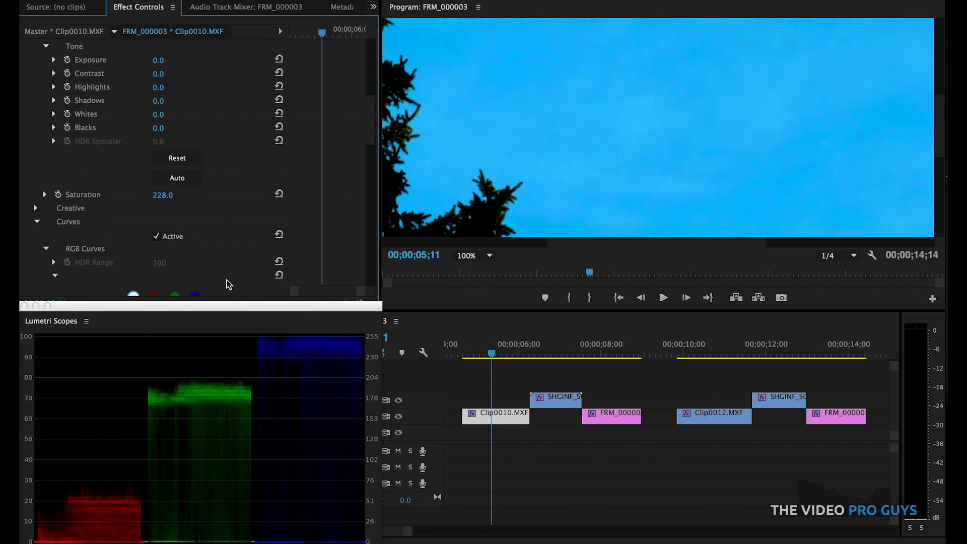
# Step: View the frame at 50% zoom, return to Fit, and select the SHGINF clip
pyautogui.click(488, 255)
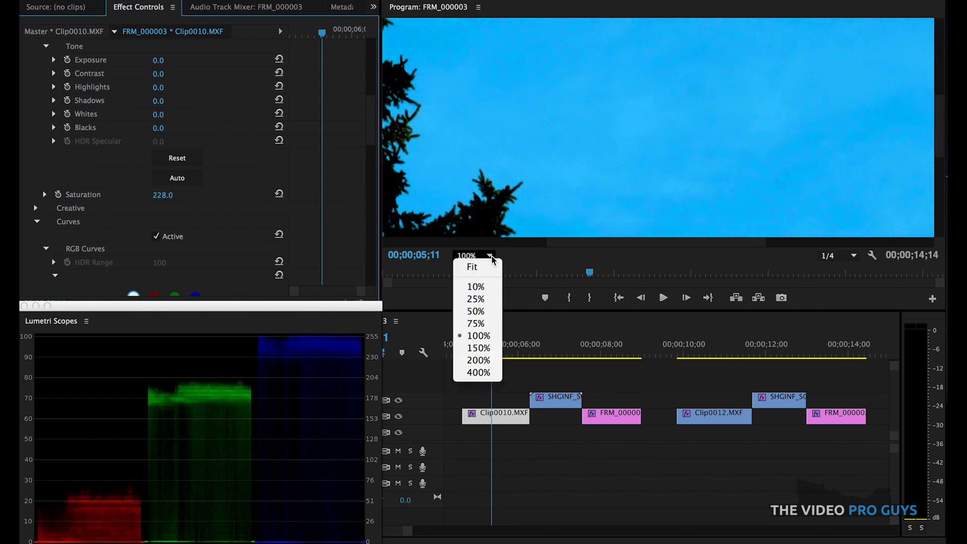
pyautogui.click(480, 312)
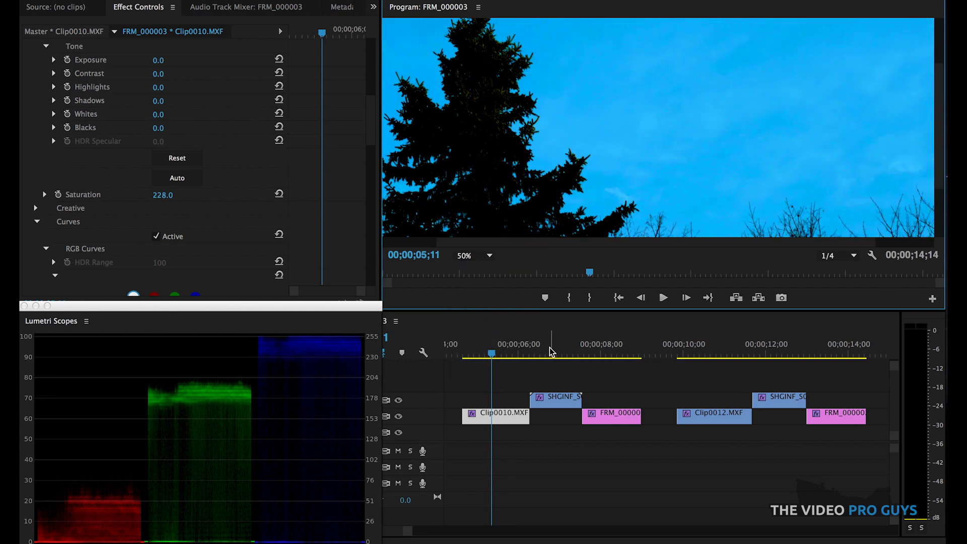
pyautogui.click(492, 258)
pyautogui.click(483, 270)
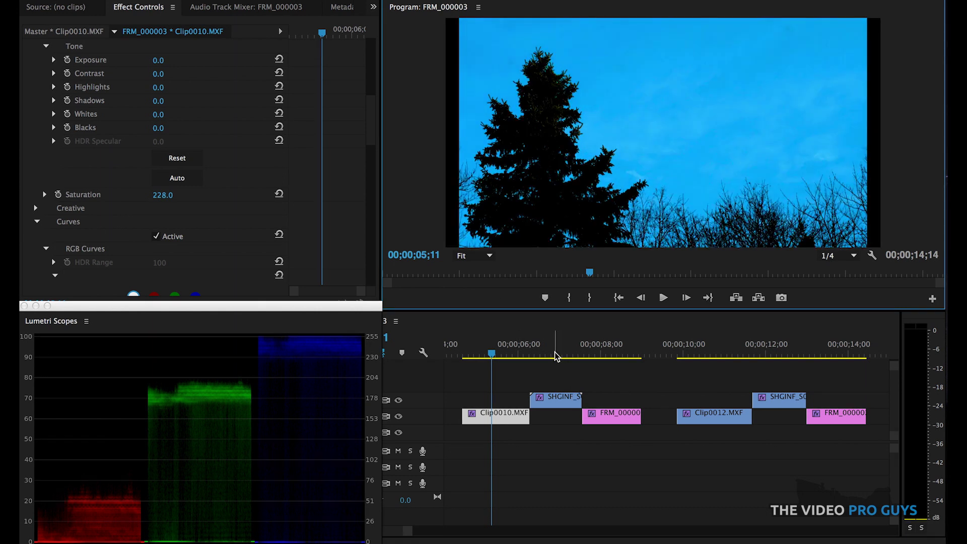
pyautogui.click(554, 357)
# Step: Give the SHGINF clip a steep Lumetri S-curve in the Curves section
pyautogui.scroll(-4, 36, 231)
pyautogui.click(37, 164)
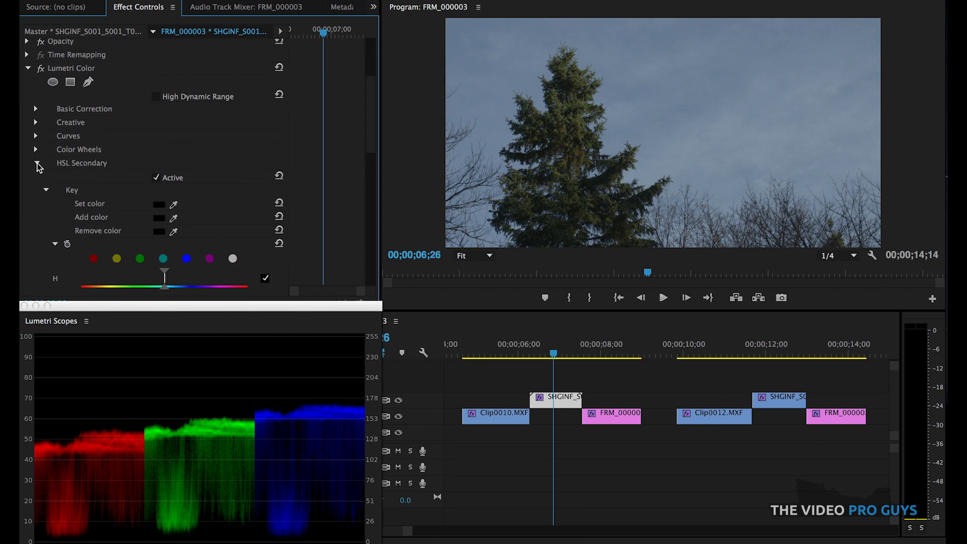
pyautogui.click(36, 237)
pyautogui.moveTo(373, 119); pyautogui.dragTo(356, 199)
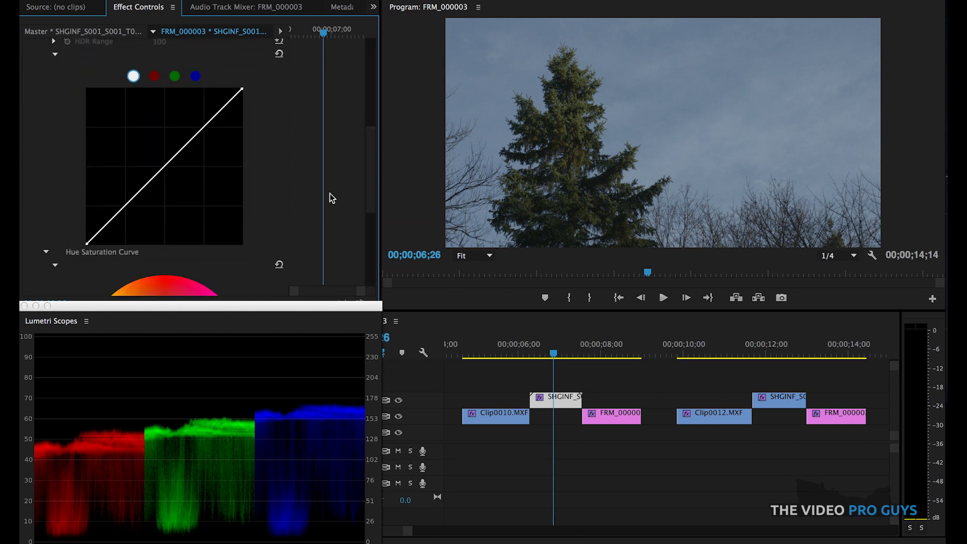
pyautogui.moveTo(173, 183); pyautogui.dragTo(177, 179)
pyautogui.moveTo(199, 131); pyautogui.dragTo(184, 126)
# Step: View the SHGINF clip at 100% zoom around frames 5;27 and 6;29
pyautogui.click(488, 256)
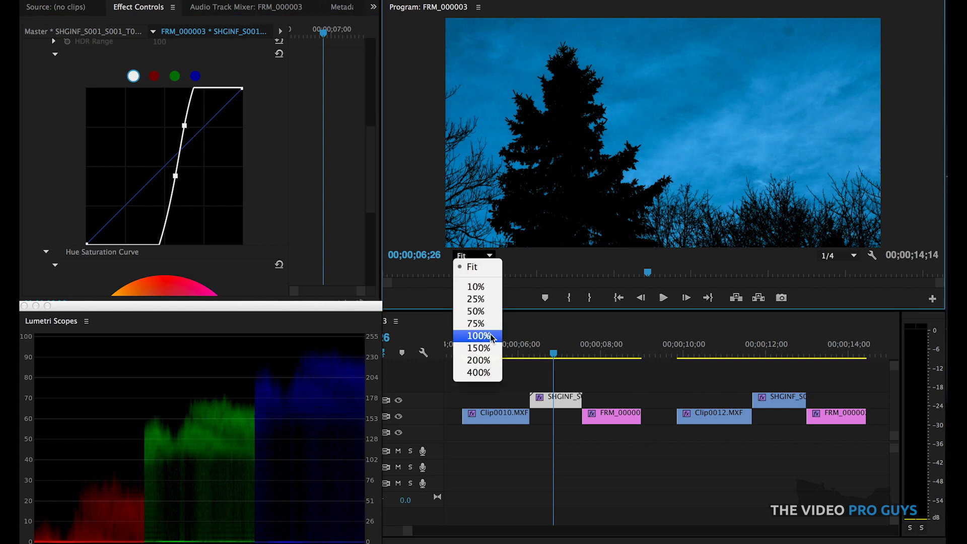
pyautogui.click(492, 337)
pyautogui.click(515, 356)
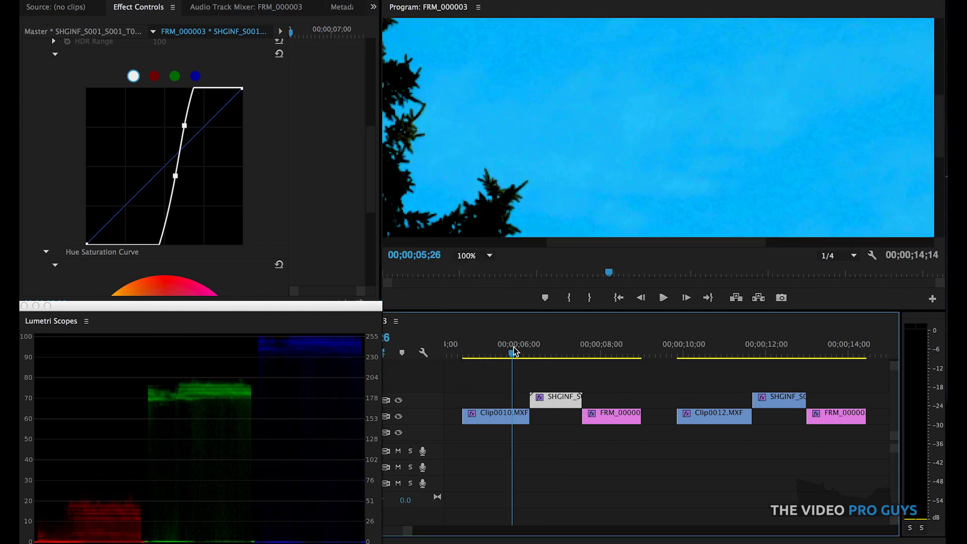
pyautogui.click(558, 346)
# Step: Set SHGINF saturation to 228, then view it at 50% near frame 6;23
pyautogui.moveTo(374, 154); pyautogui.dragTo(370, 83)
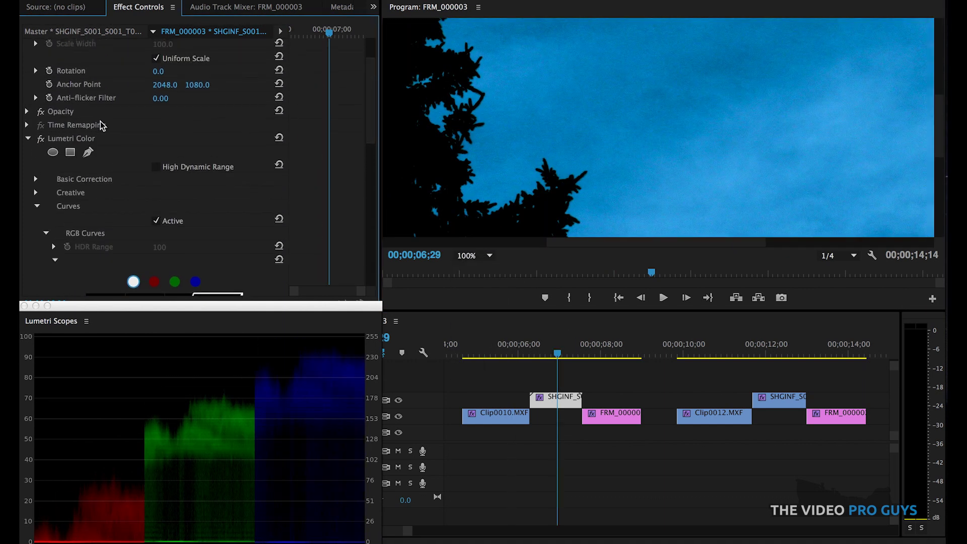
pyautogui.scroll(-10, 59, 182)
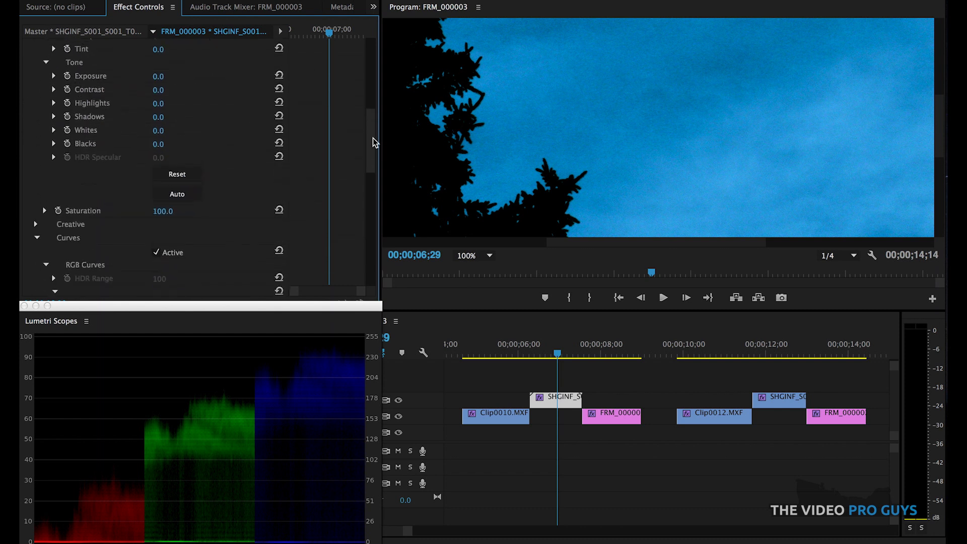
pyautogui.moveTo(162, 200); pyautogui.dragTo(232, 200)
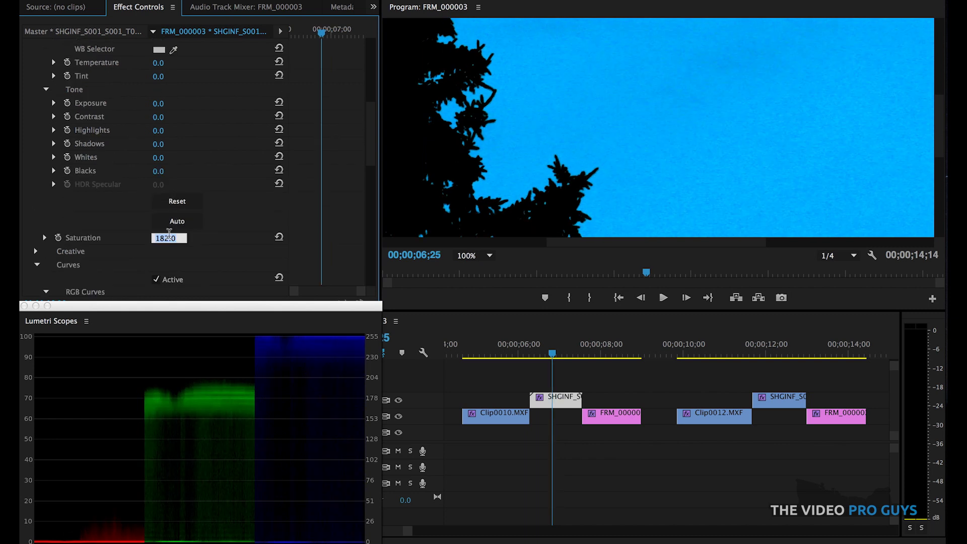
pyautogui.write('228')
pyautogui.press('Return')
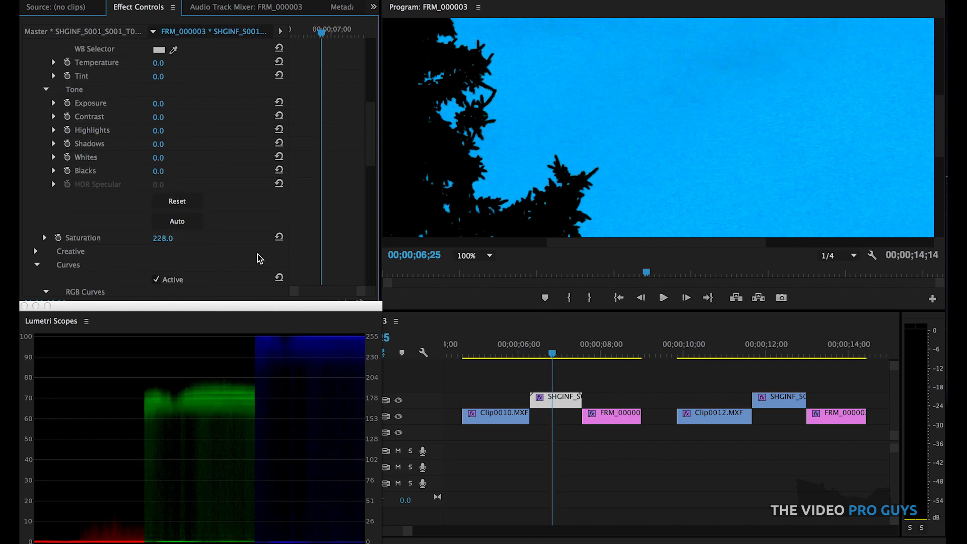
pyautogui.click(489, 256)
pyautogui.click(479, 312)
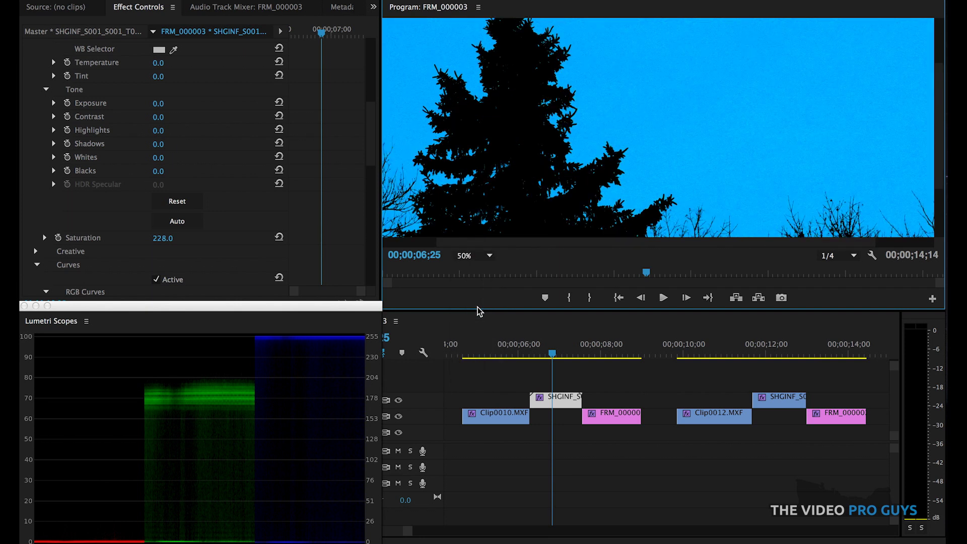
pyautogui.moveTo(552, 355); pyautogui.dragTo(550, 353)
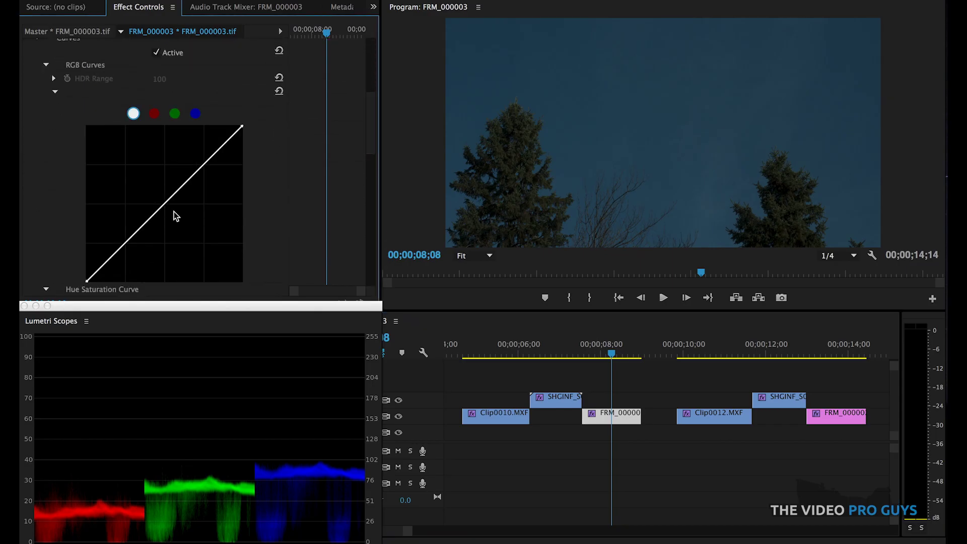
# Step: Raise FRM_000003's curve to brighten the dusk shot and view at 100%
pyautogui.moveTo(176, 216)
pyautogui.mouseDown()
pyautogui.moveTo(159, 173)
pyautogui.moveTo(167, 137)
pyautogui.mouseUp()
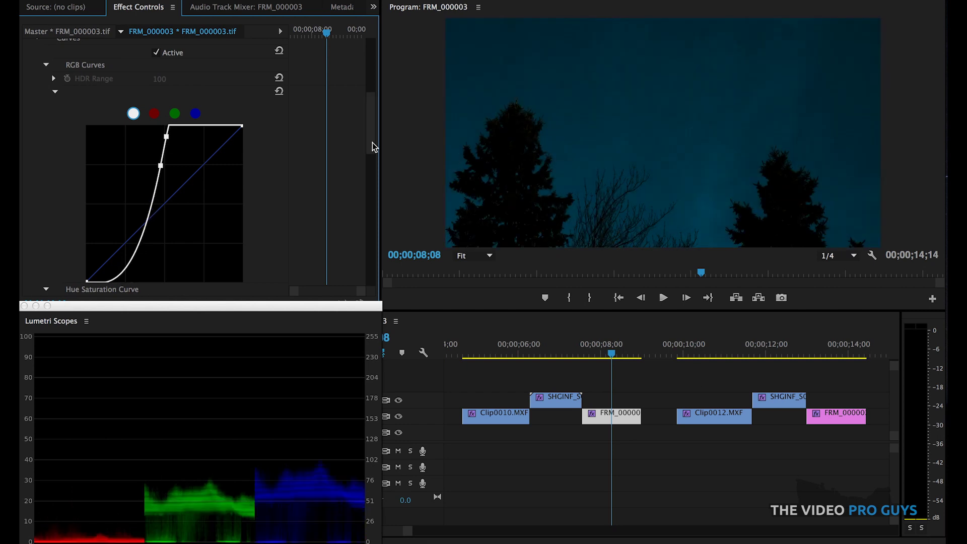
pyautogui.moveTo(372, 147); pyautogui.dragTo(371, 99)
pyautogui.click(476, 256)
pyautogui.click(479, 336)
# Step: Push FRM_000003's saturation to about 246 and view the frame at 50%
pyautogui.moveTo(373, 98); pyautogui.dragTo(372, 132)
pyautogui.moveTo(163, 196); pyautogui.dragTo(212, 195)
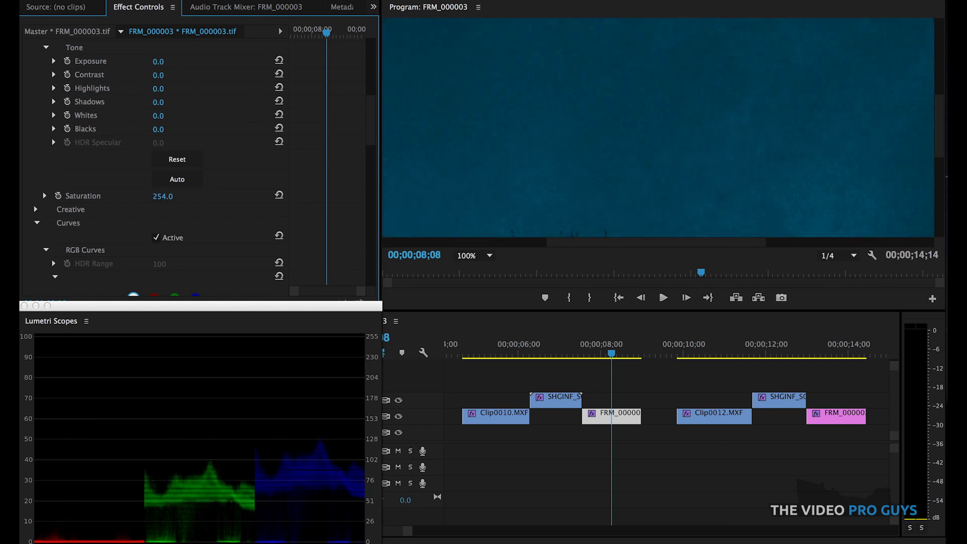
pyautogui.moveTo(212, 195); pyautogui.dragTo(509, 262)
pyautogui.click(489, 256)
pyautogui.click(477, 314)
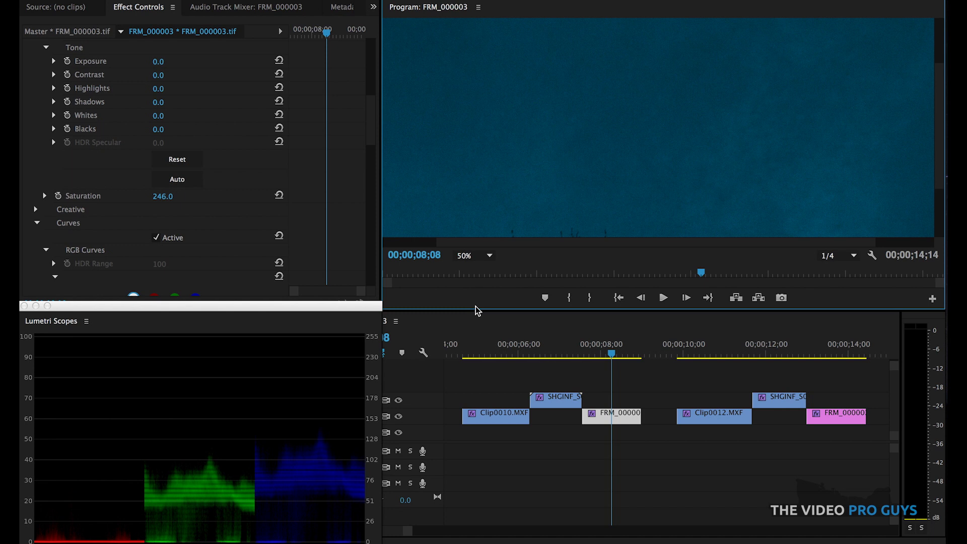
# Step: Raise exposure to 0.4 and preview frames near 07;06 and 08;03
pyautogui.click(491, 257)
pyautogui.scroll(1, 374, 124)
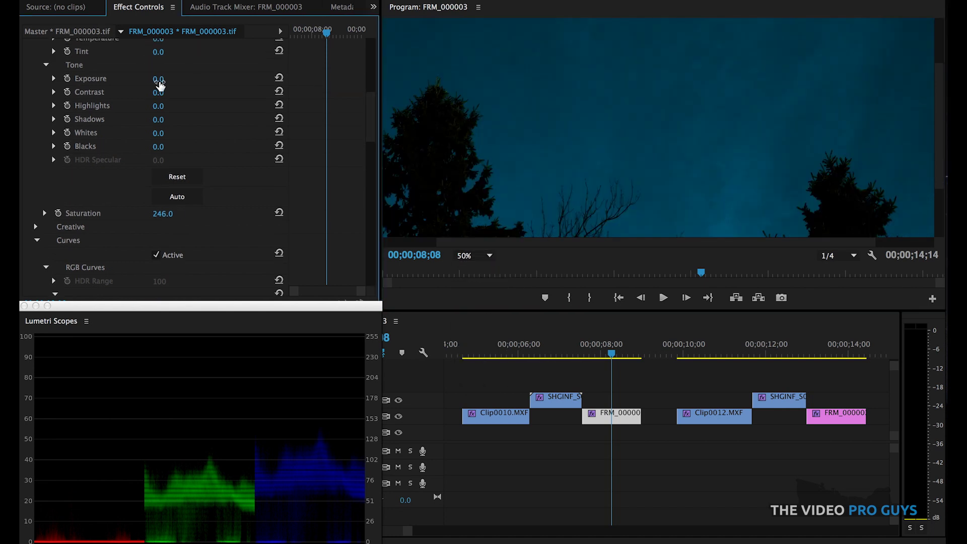
pyautogui.moveTo(158, 79); pyautogui.dragTo(174, 79)
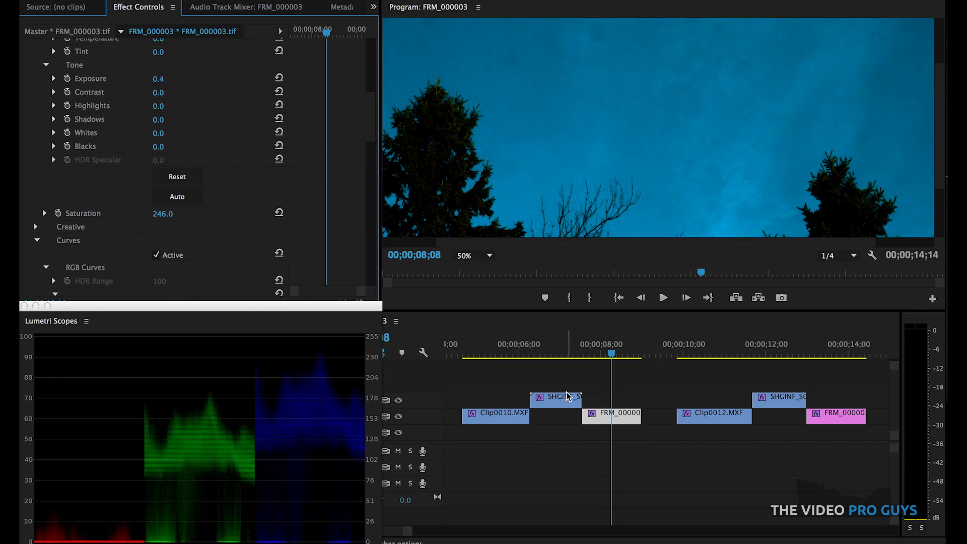
pyautogui.click(568, 353)
pyautogui.click(605, 348)
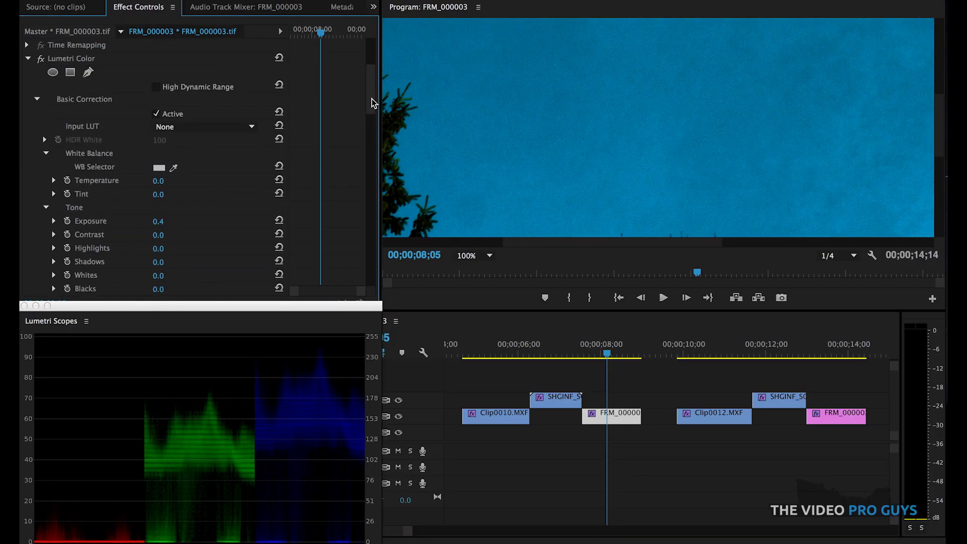
pyautogui.scroll(4, 294, 123)
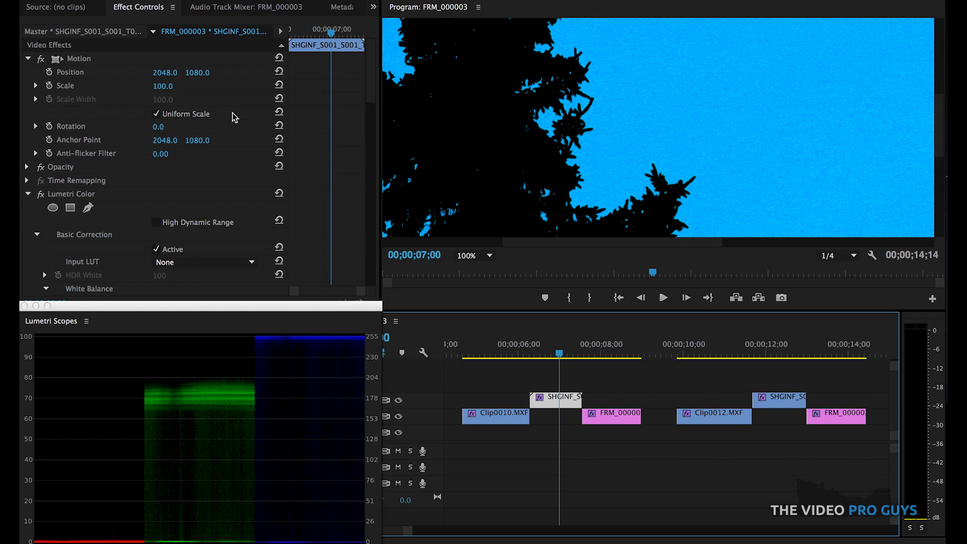
# Step: Select Clip0010.MXF and fit the frame in the Program monitor
pyautogui.moveTo(448, 348); pyautogui.dragTo(503, 348)
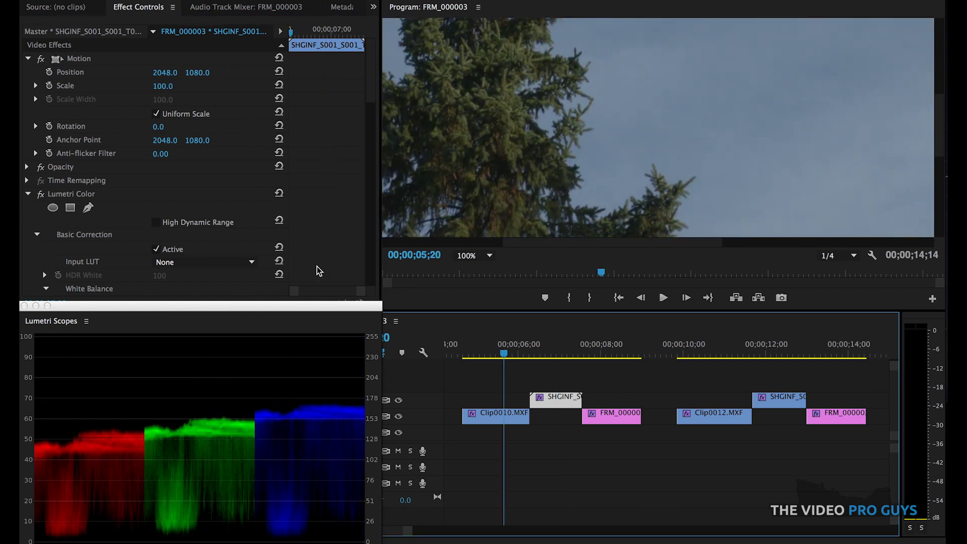
pyautogui.click(483, 418)
pyautogui.click(489, 255)
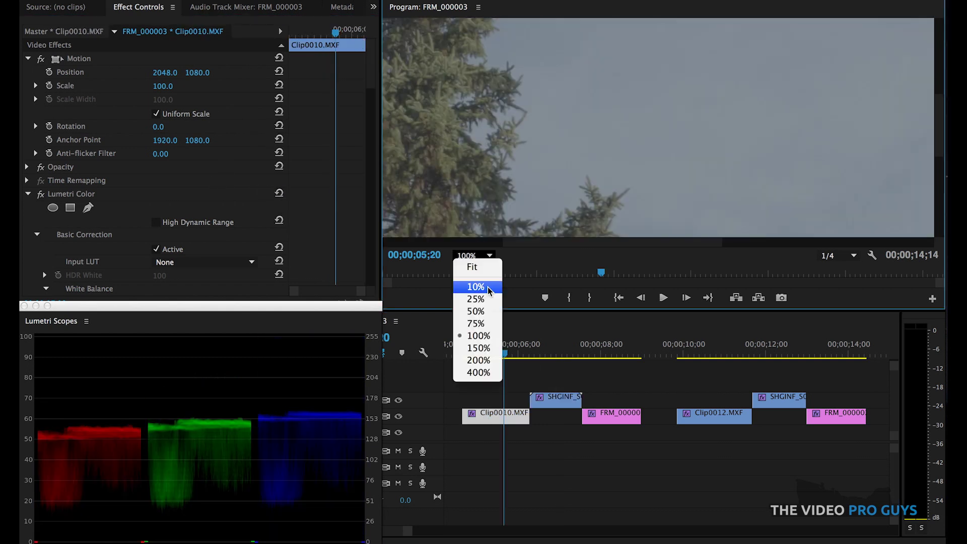
# Step: Crank Clip0010's contrast to 124, with exposure 0.2 and saturation 231
pyautogui.scroll(-5, 371, 86)
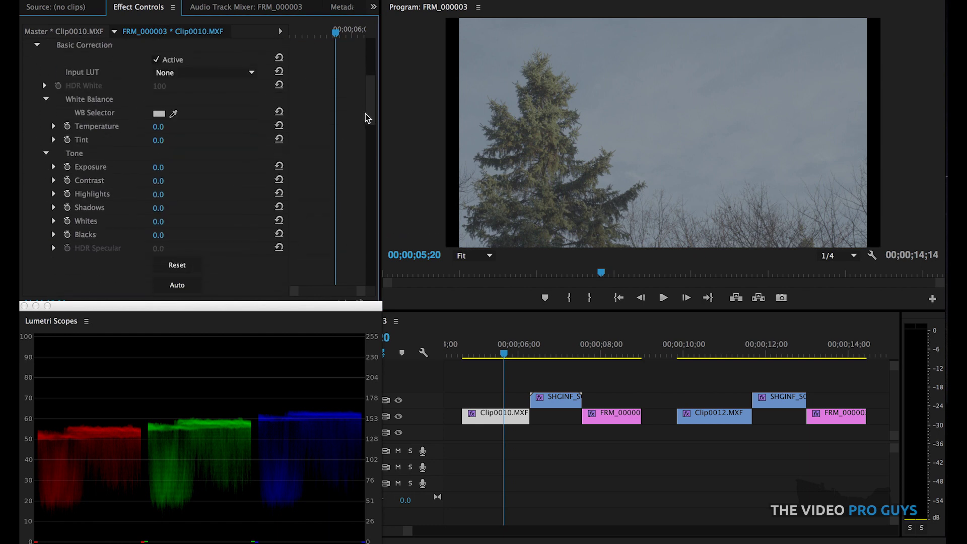
pyautogui.moveTo(158, 181); pyautogui.dragTo(245, 190)
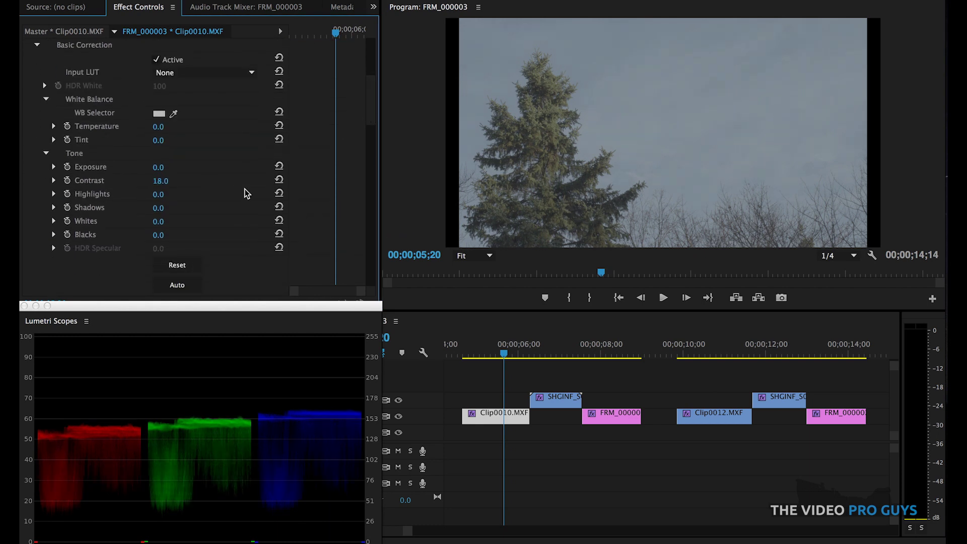
pyautogui.moveTo(163, 181)
pyautogui.mouseDown()
pyautogui.moveTo(151, 181)
pyautogui.moveTo(161, 168)
pyautogui.mouseUp()
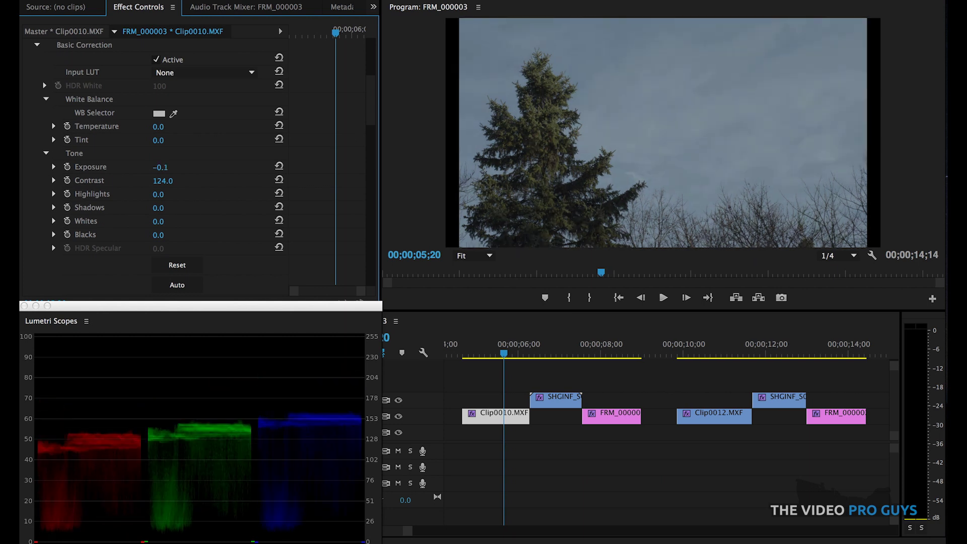
pyautogui.scroll(-3, 202, 166)
pyautogui.moveTo(160, 261); pyautogui.dragTo(182, 261)
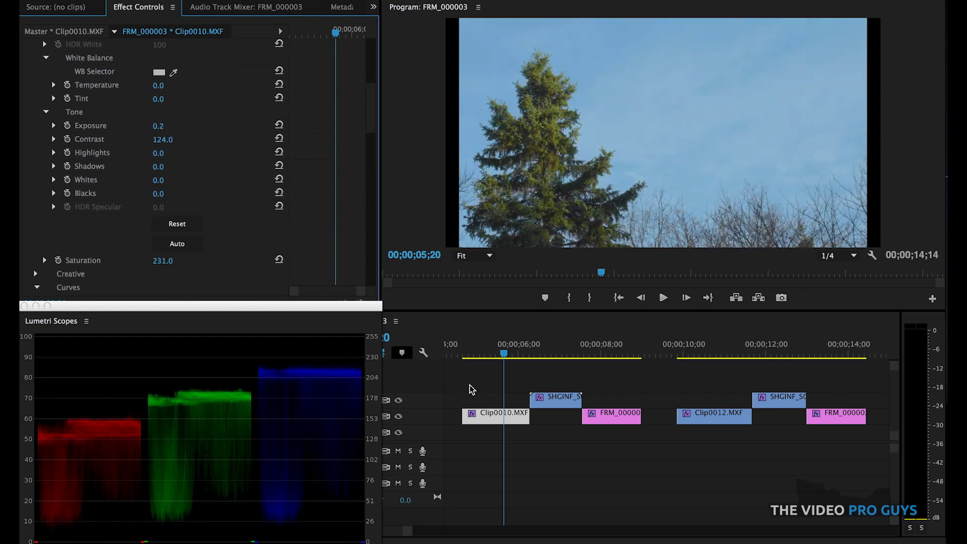
pyautogui.click(559, 350)
# Step: Select the upper-track SHGINF clip and set its exposure to 0.6
pyautogui.click(556, 398)
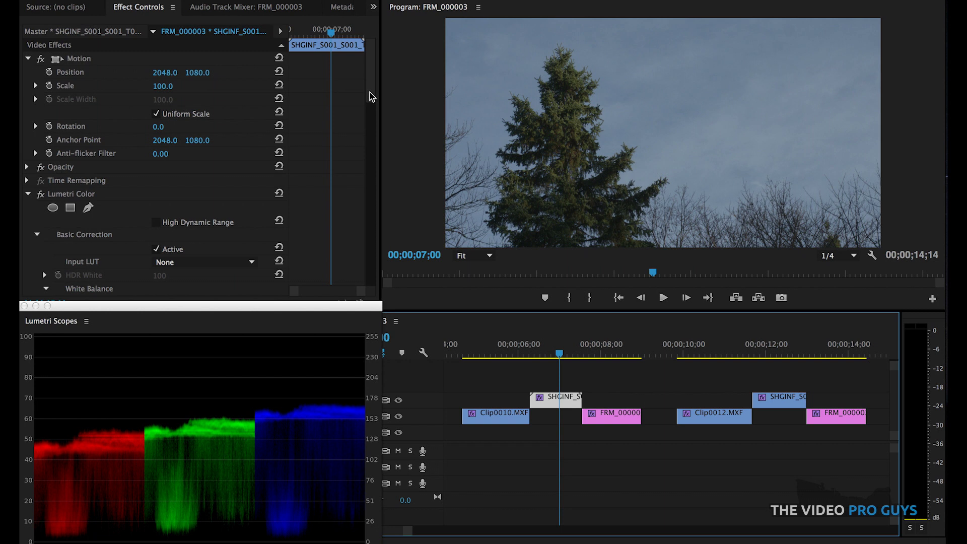
pyautogui.scroll(-4, 364, 123)
pyautogui.scroll(-3, 361, 131)
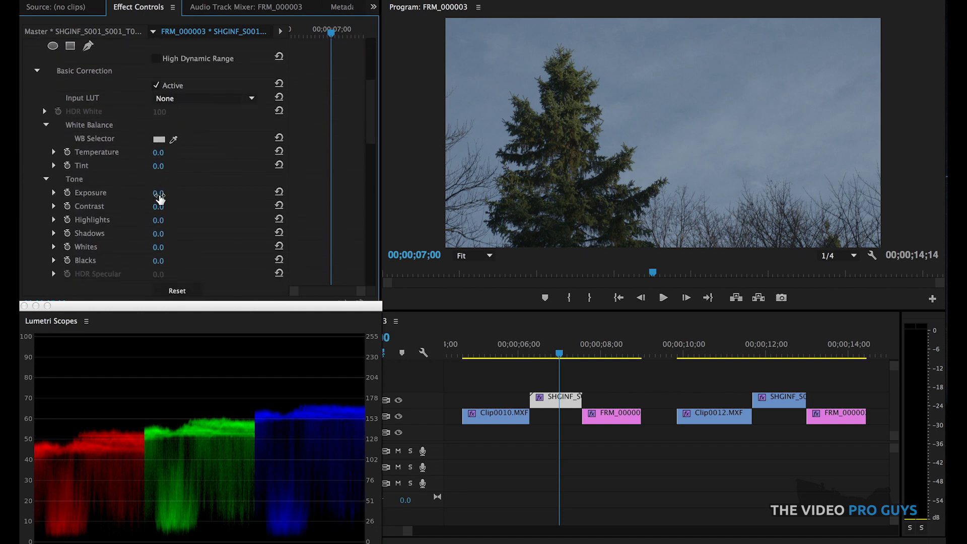
pyautogui.moveTo(159, 197); pyautogui.dragTo(151, 197)
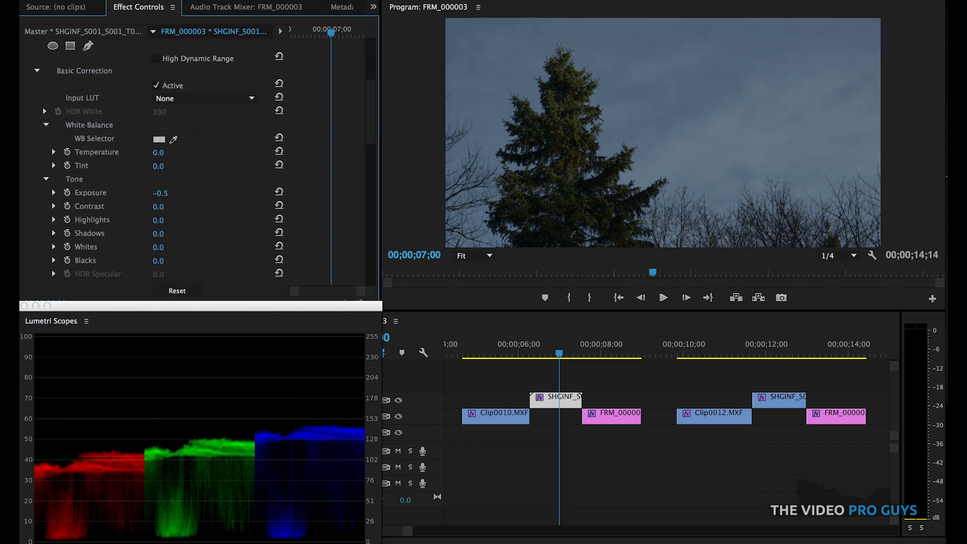
pyautogui.moveTo(159, 193)
pyautogui.mouseDown()
pyautogui.moveTo(174, 193)
pyautogui.moveTo(165, 192)
pyautogui.mouseUp()
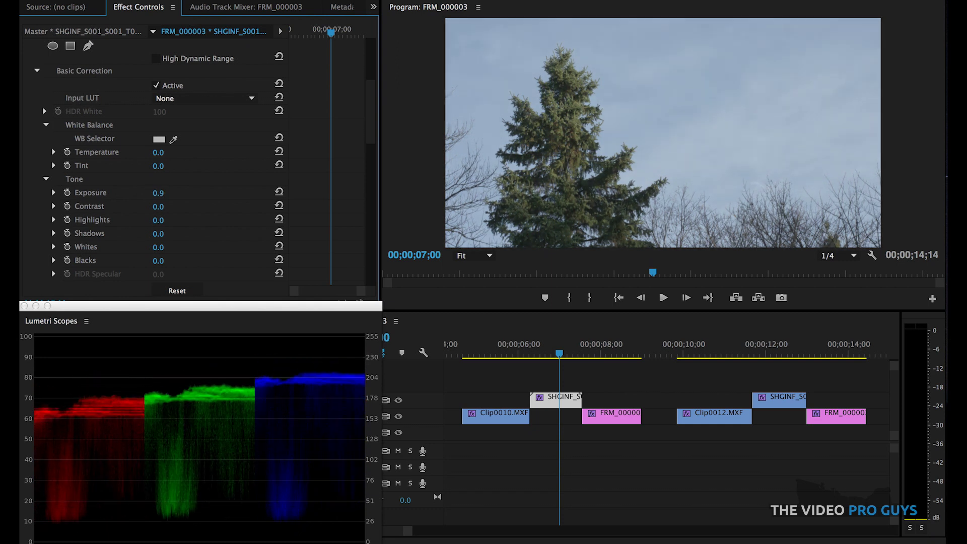
pyautogui.moveTo(165, 193); pyautogui.dragTo(165, 206)
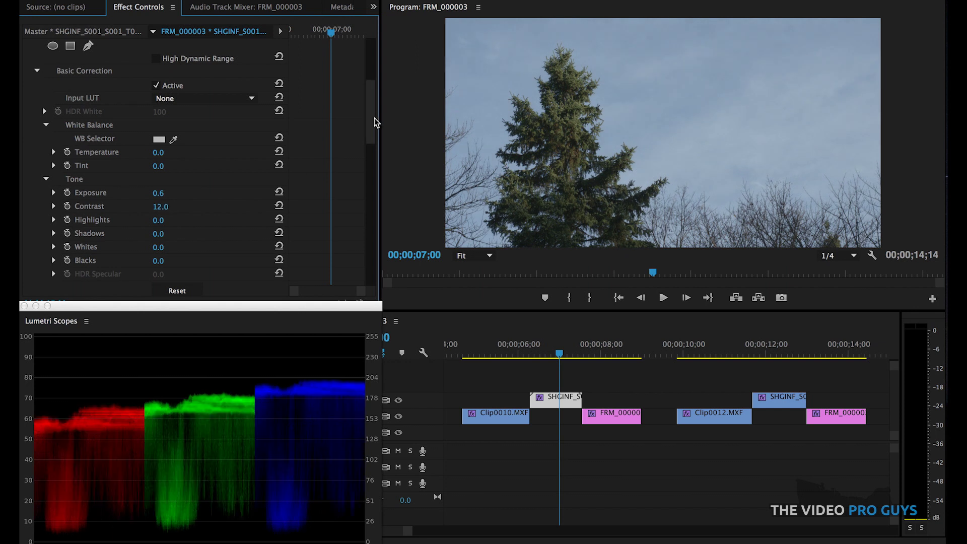
# Step: Set contrast 12 and saturation 139, then compare frames between 05;05 and 06;29
pyautogui.moveTo(374, 118); pyautogui.dragTo(374, 143)
pyautogui.moveTo(158, 223); pyautogui.dragTo(170, 223)
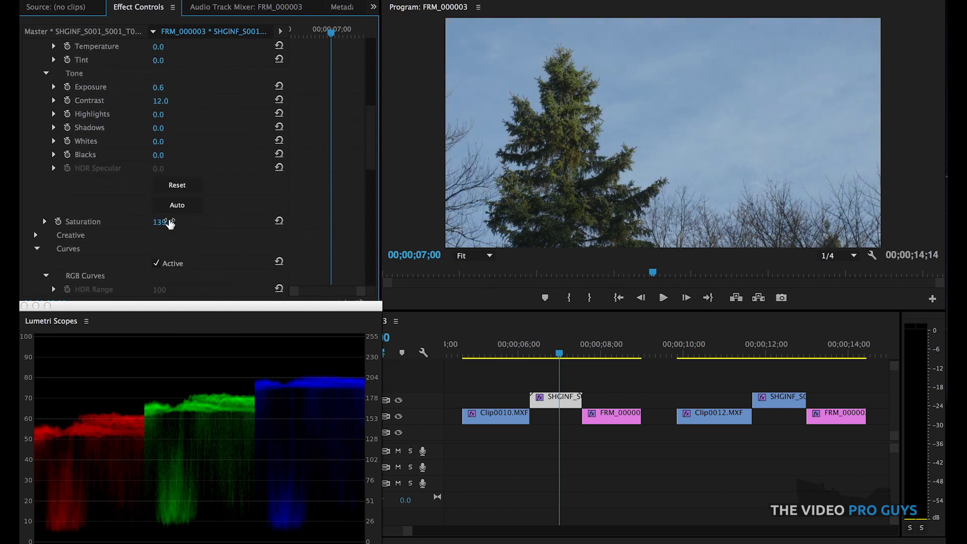
pyautogui.click(504, 345)
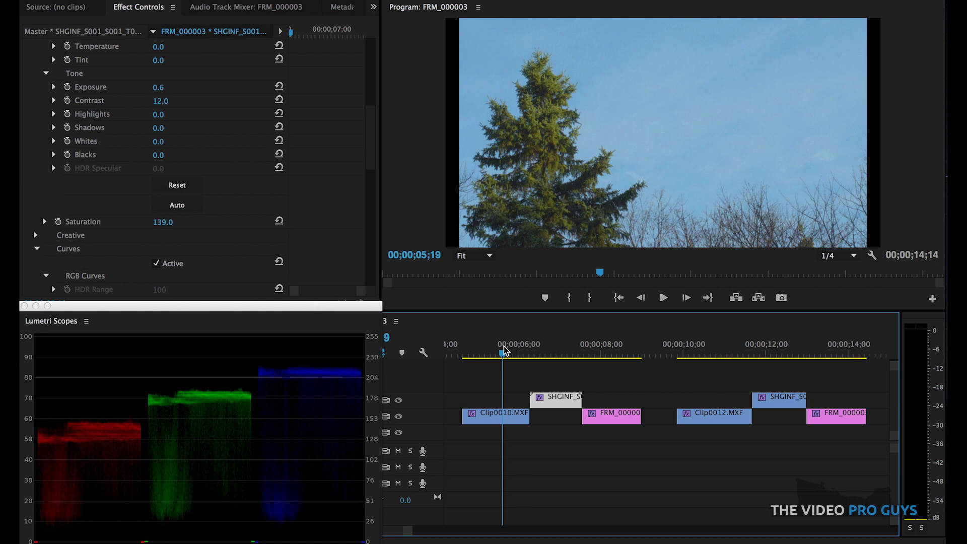
pyautogui.click(552, 351)
pyautogui.click(484, 351)
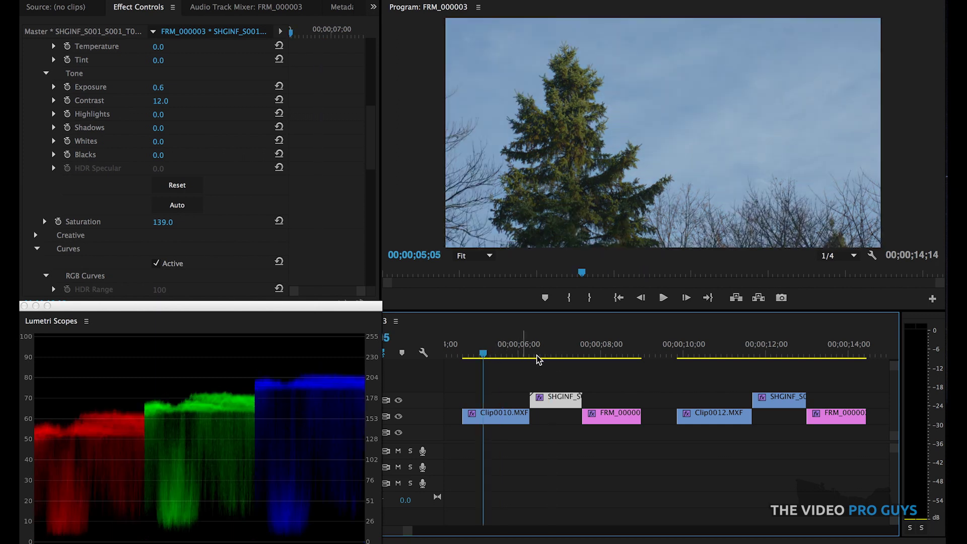
pyautogui.click(559, 351)
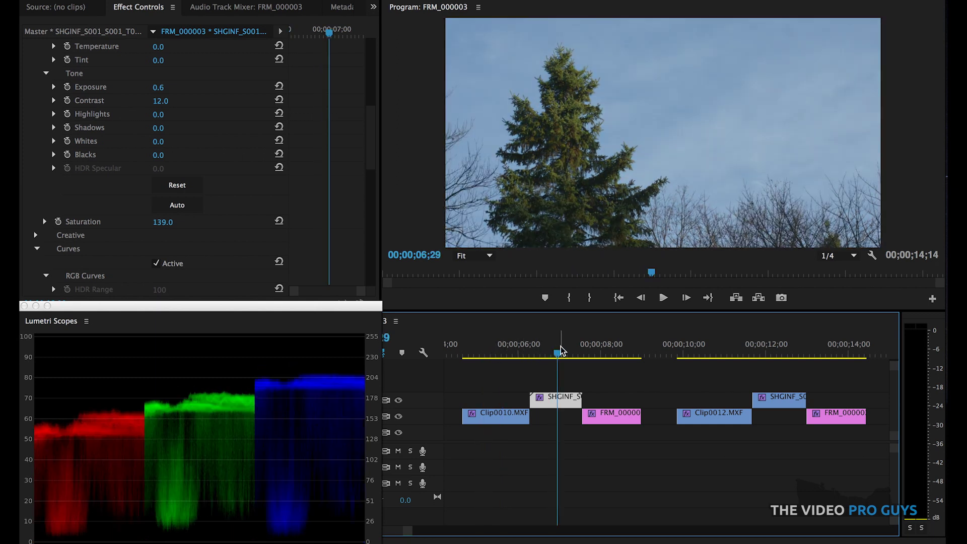
pyautogui.click(602, 351)
# Step: Select FRM_000003.tif and set exposure 1.6, contrast -7, saturation about 126
pyautogui.click(610, 417)
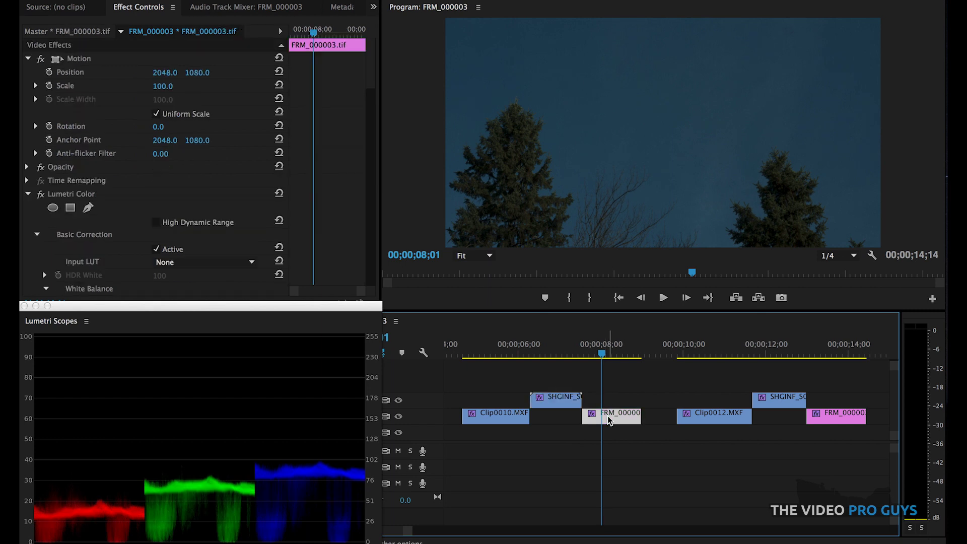
pyautogui.moveTo(372, 88); pyautogui.dragTo(372, 119)
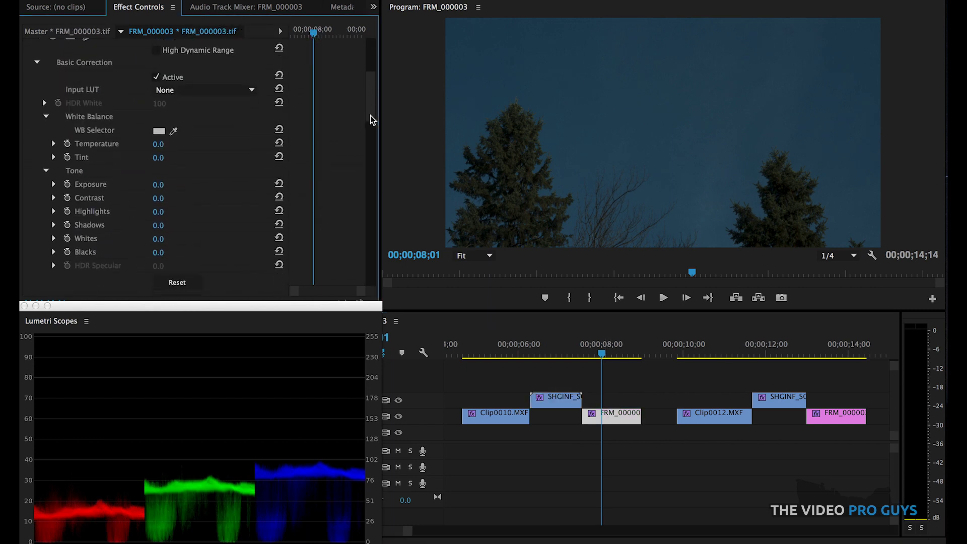
pyautogui.moveTo(158, 183); pyautogui.dragTo(162, 182)
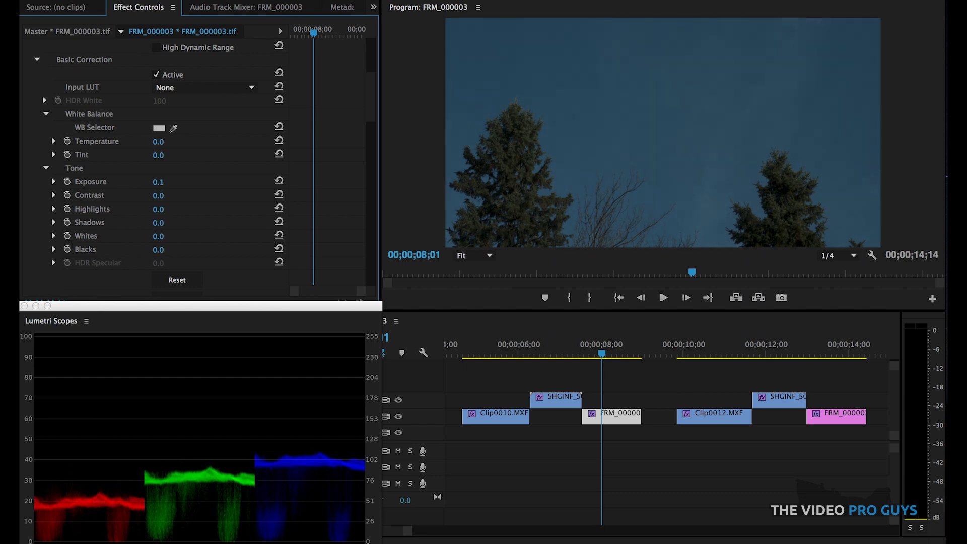
pyautogui.moveTo(157, 181)
pyautogui.mouseDown()
pyautogui.moveTo(182, 182)
pyautogui.moveTo(170, 183)
pyautogui.mouseUp()
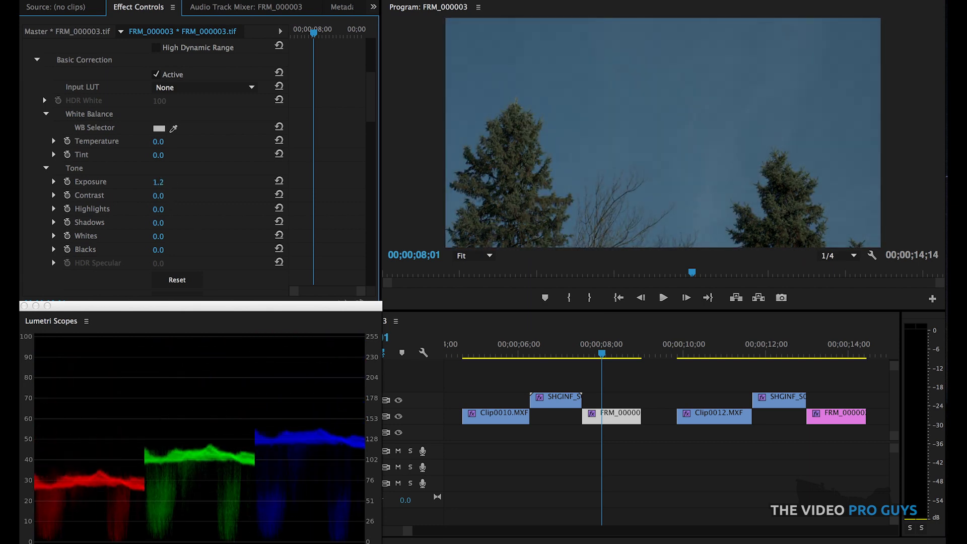
pyautogui.moveTo(169, 183)
pyautogui.mouseDown()
pyautogui.moveTo(184, 183)
pyautogui.moveTo(172, 183)
pyautogui.moveTo(168, 195)
pyautogui.mouseUp()
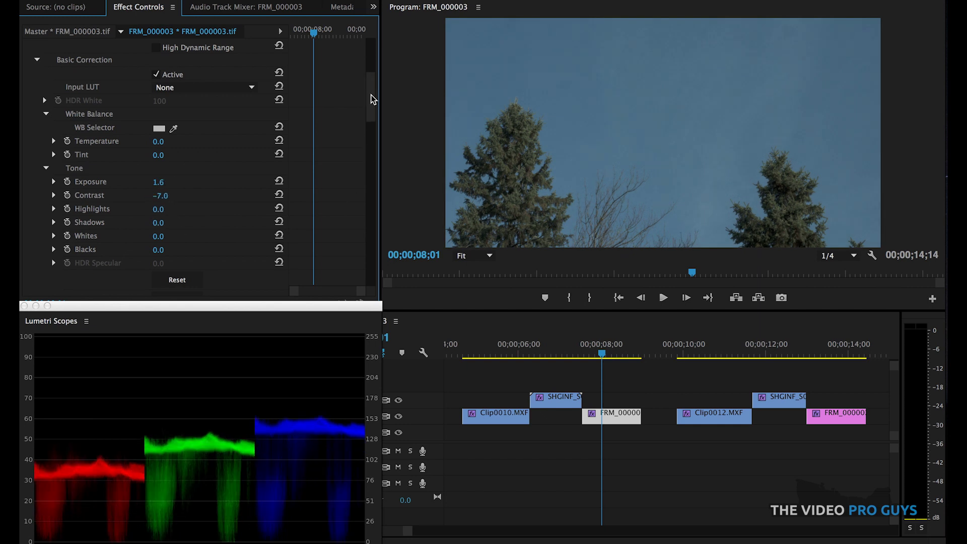
pyautogui.scroll(-5, 372, 119)
pyautogui.moveTo(163, 197); pyautogui.dragTo(176, 197)
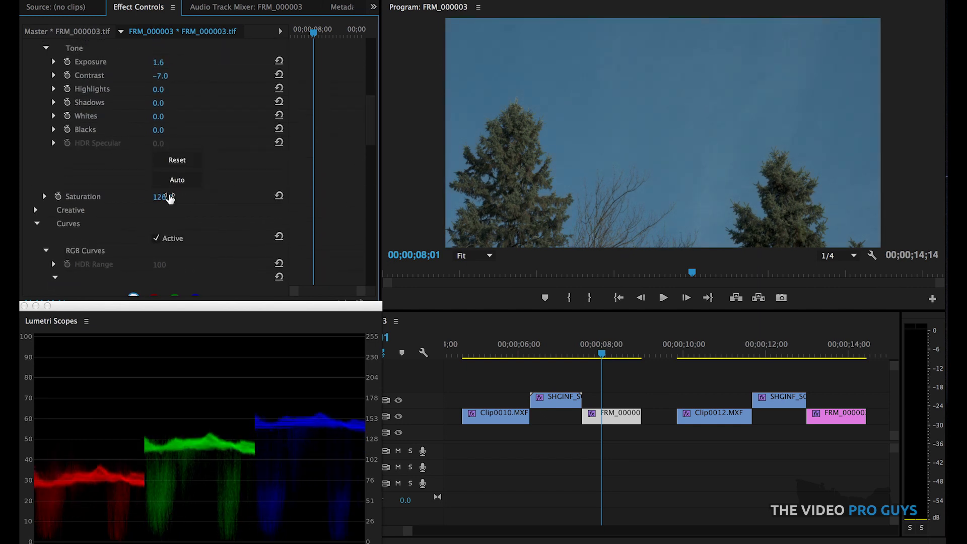